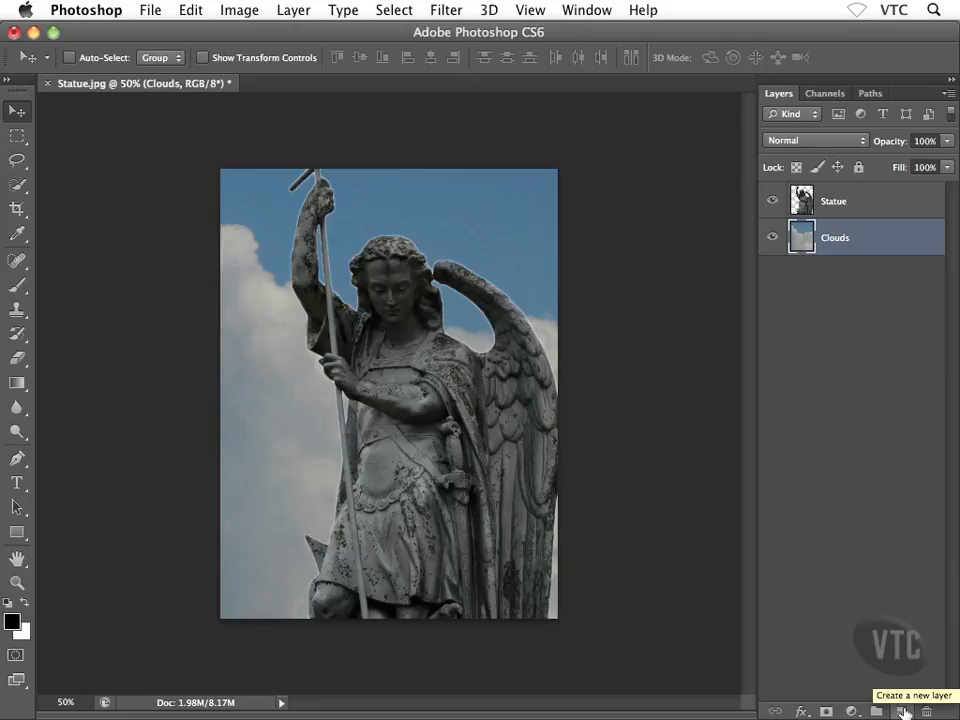
# - Add a new layer above Clouds and select a full-width rectangular band across the lower part of the image
pyautogui.click(903, 712)
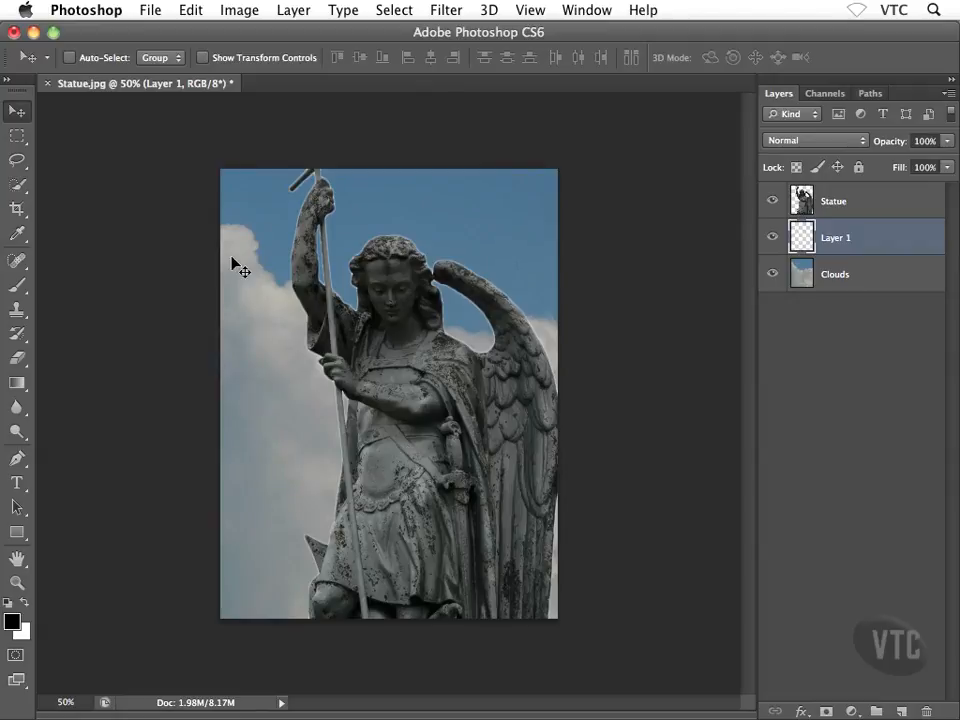
pyautogui.click(17, 137)
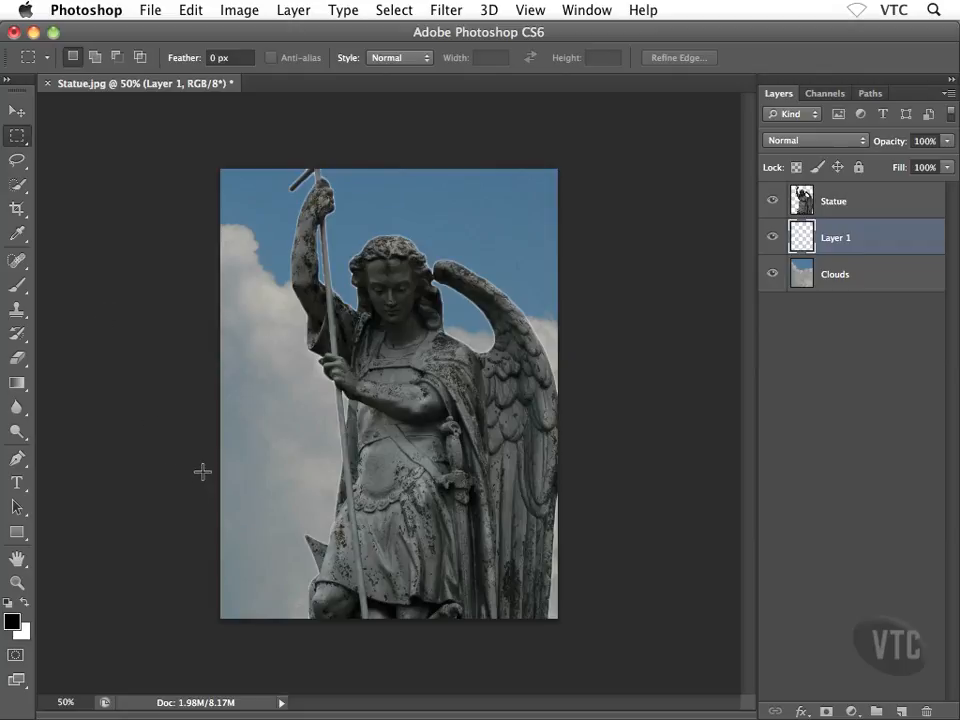
pyautogui.moveTo(221, 455); pyautogui.dragTo(561, 571)
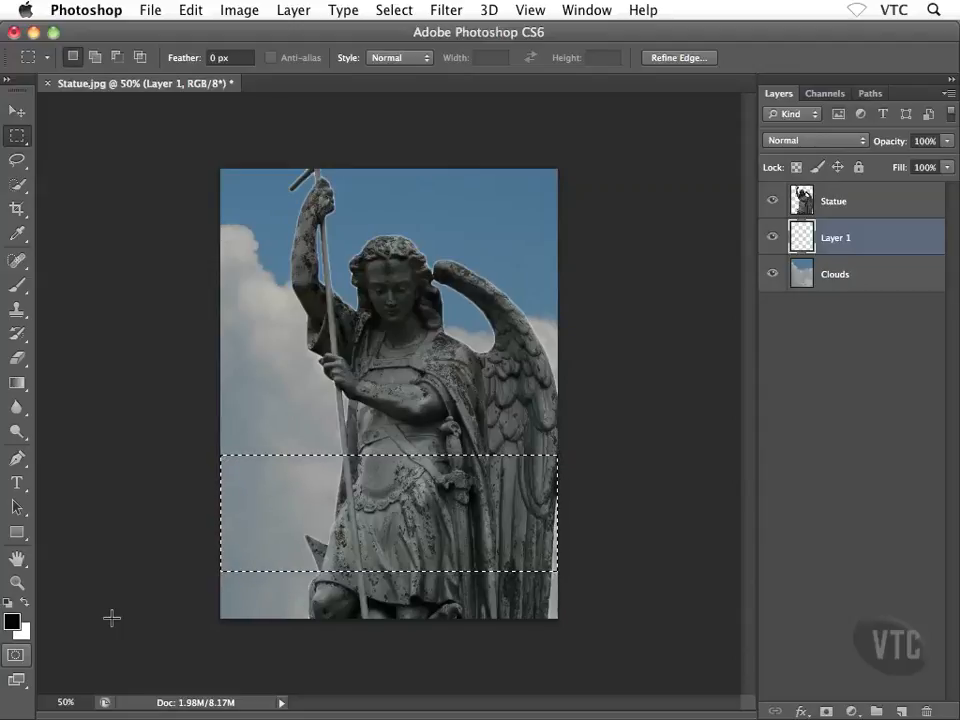
# - Fill the selected band on the new layer with black and finally with the white background color, and deselect
pyautogui.press('super+BackSpace')
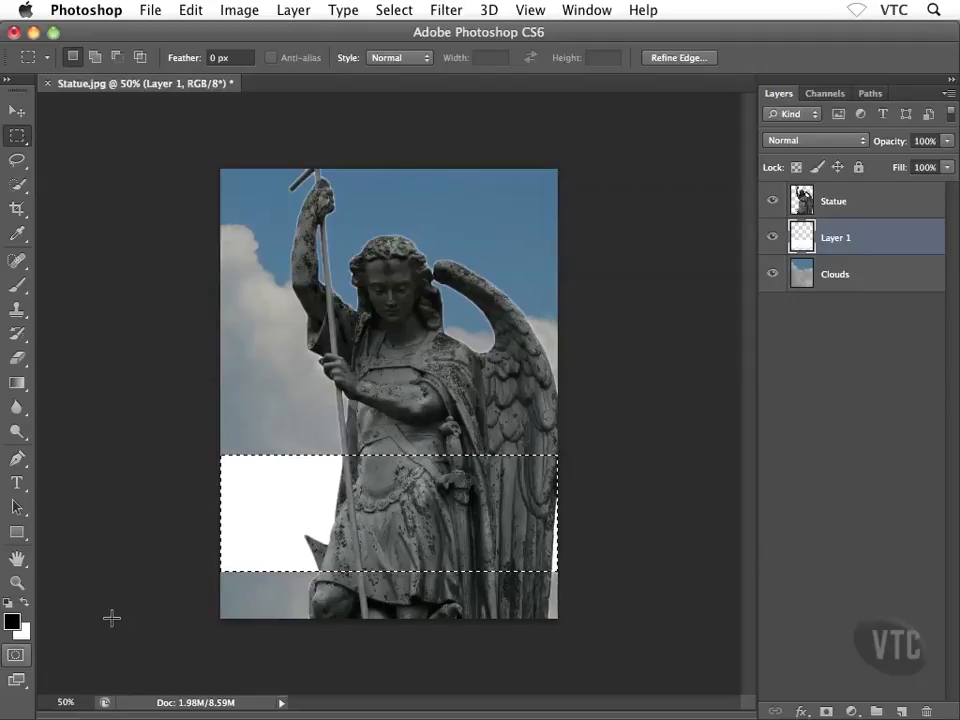
pyautogui.hotkey('alt', 'BackSpace')
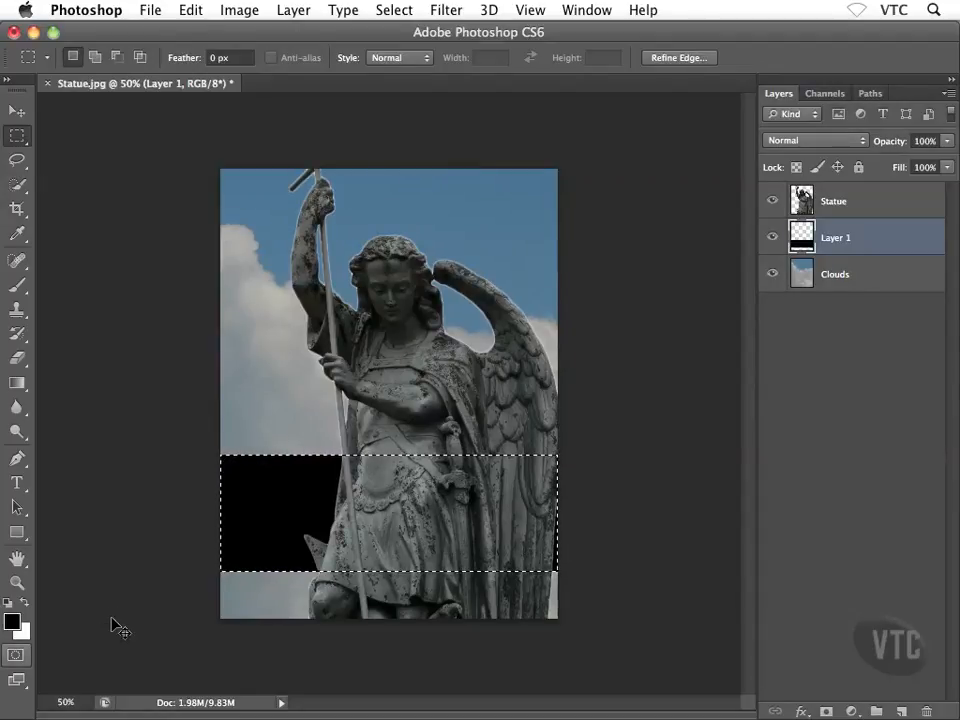
pyautogui.press('super+BackSpace')
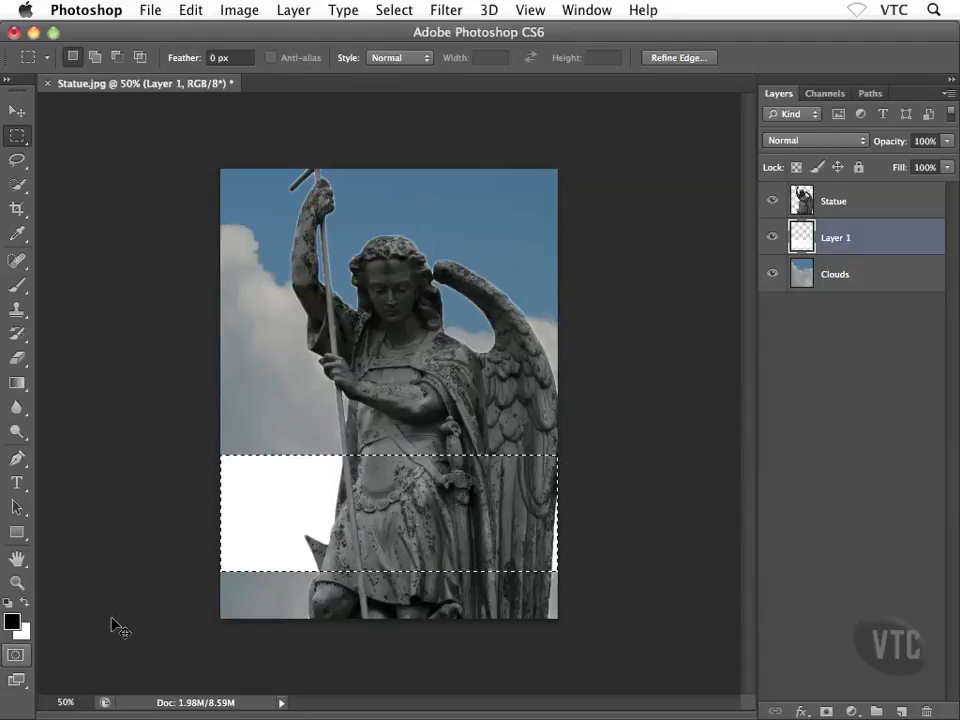
pyautogui.press('super+d')
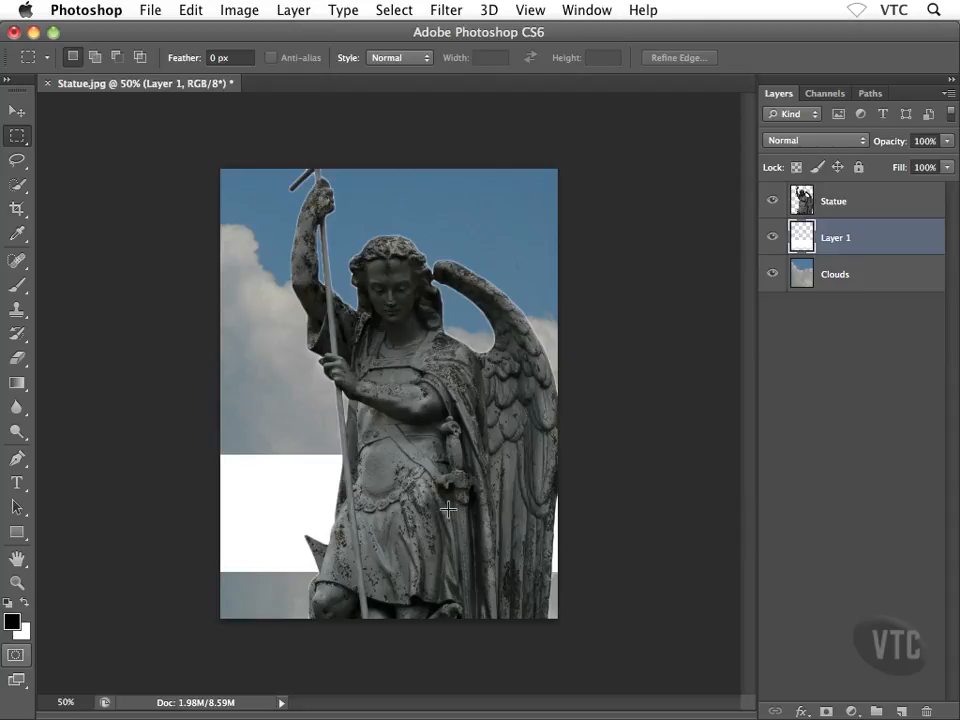
# - Restack the layers with Layer 1 on top, Statue in the middle and Clouds at the bottom
pyautogui.press('v')
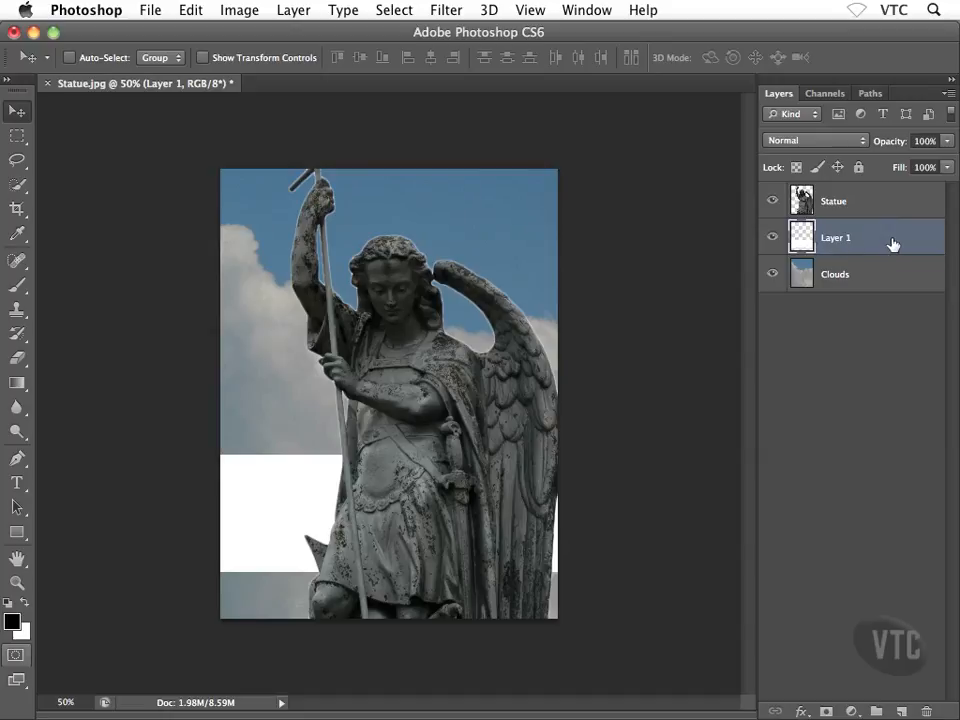
pyautogui.moveTo(892, 243); pyautogui.dragTo(883, 197)
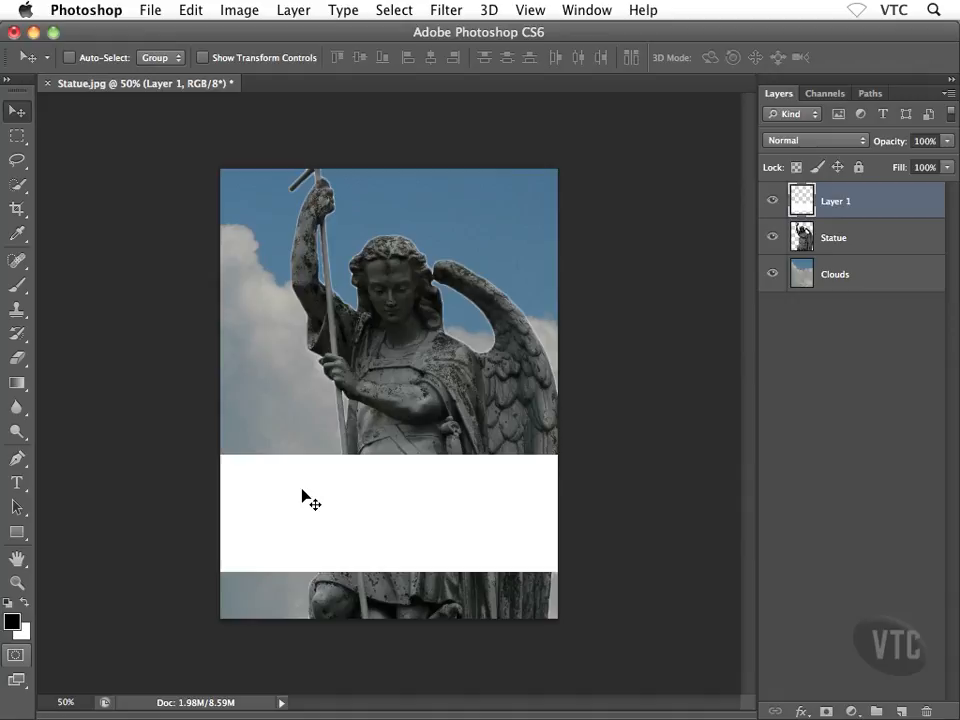
pyautogui.moveTo(882, 207); pyautogui.dragTo(879, 297)
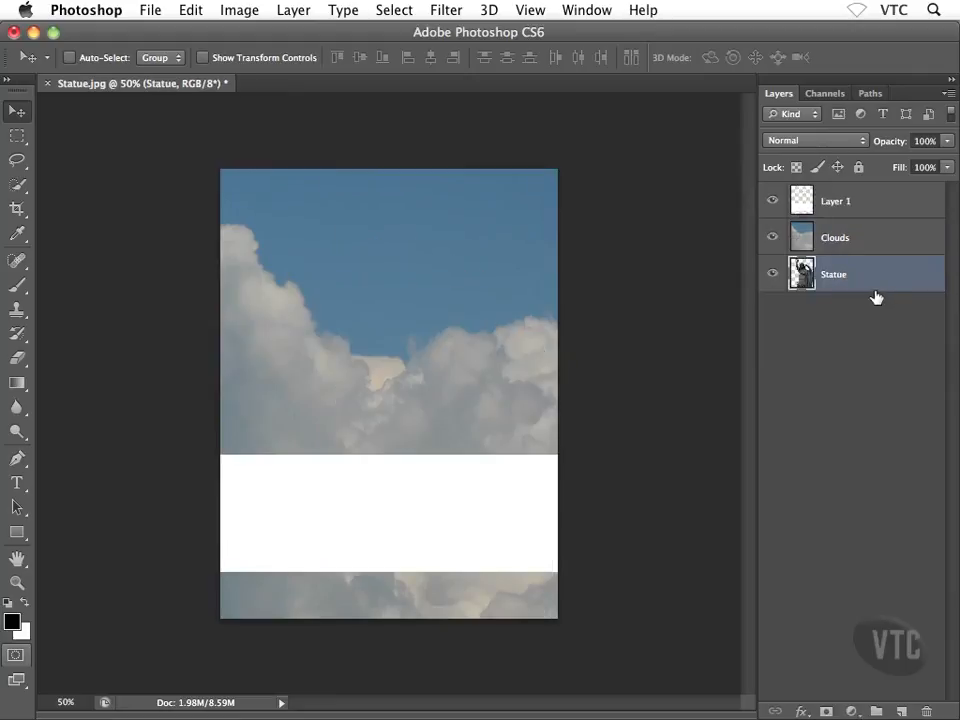
pyautogui.moveTo(882, 205); pyautogui.dragTo(872, 290)
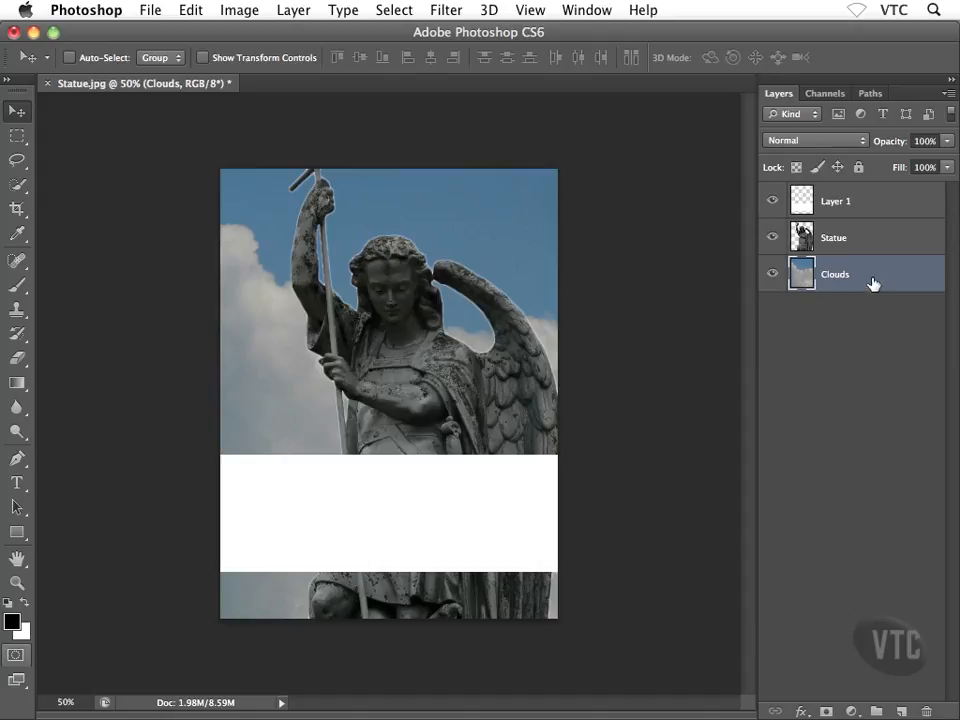
# - Rename Layer 1 as White Stripe
pyautogui.click(834, 204)
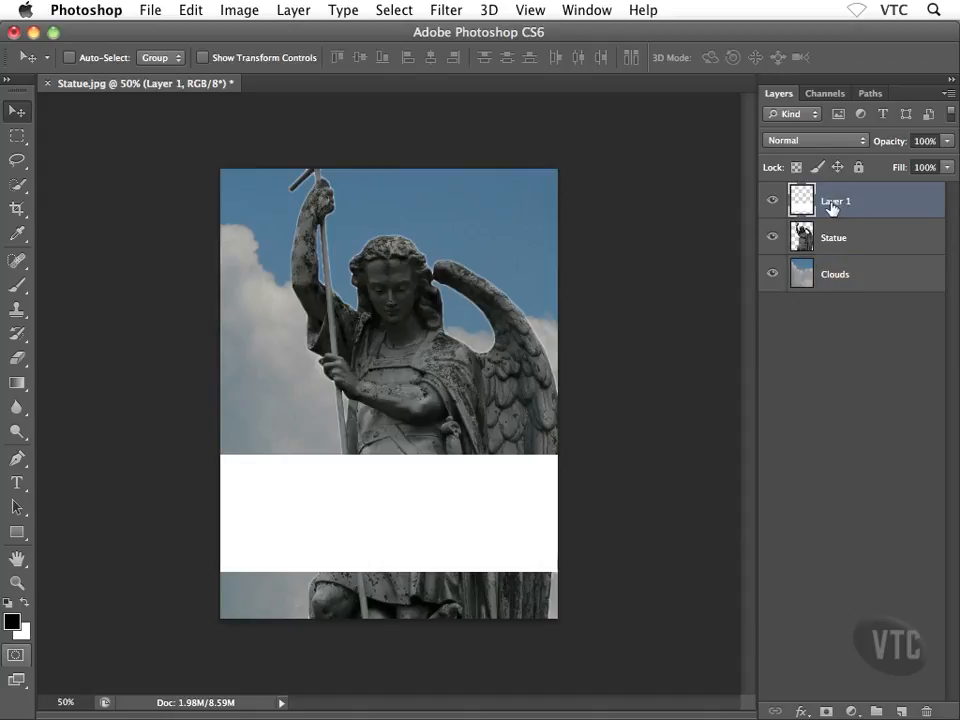
pyautogui.doubleClick(832, 204)
pyautogui.write('White Styripe')
pyautogui.press('Return')
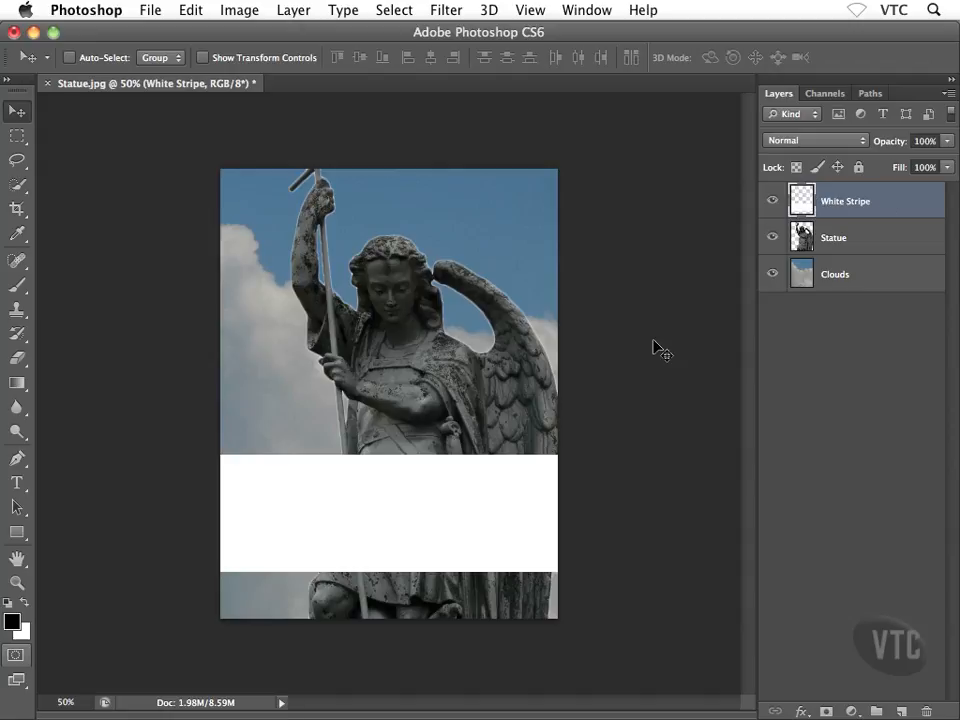
# - Free-transform the white stripe to about 85% height at full width, centred at about Y 723 px
pyautogui.press('super+t')
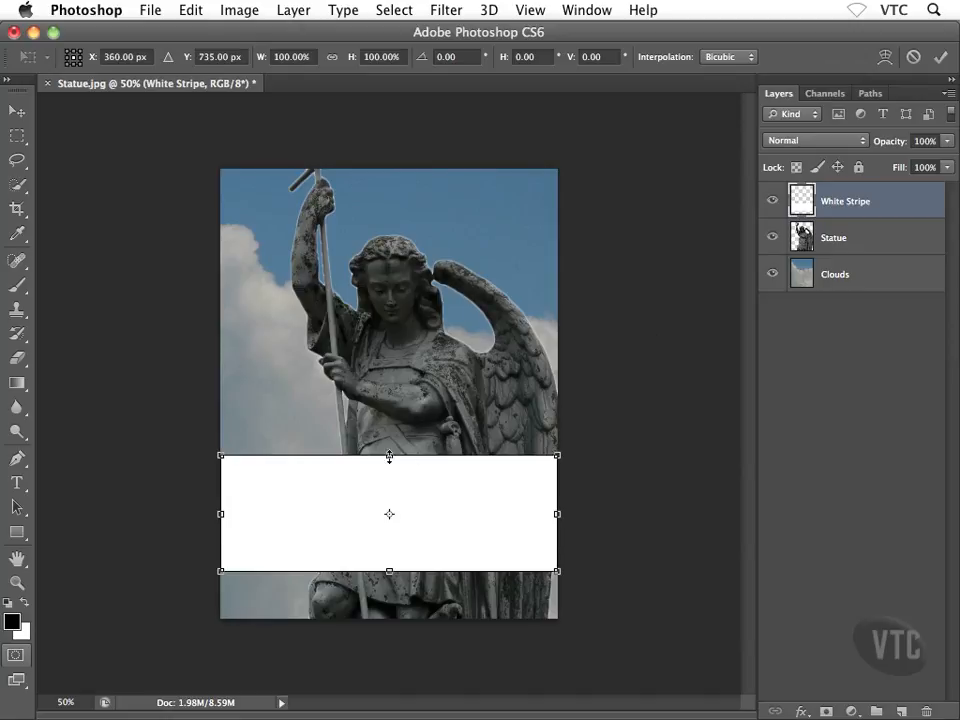
pyautogui.moveTo(389, 461); pyautogui.dragTo(389, 480)
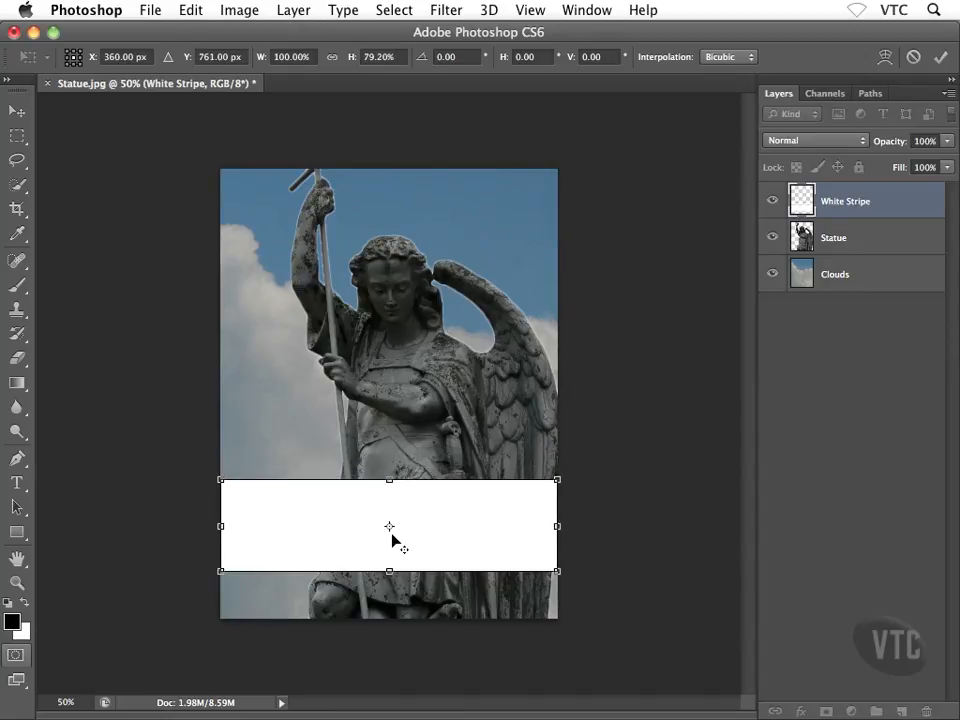
pyautogui.moveTo(389, 571); pyautogui.dragTo(389, 585)
pyautogui.moveTo(389, 479); pyautogui.dragTo(397, 407)
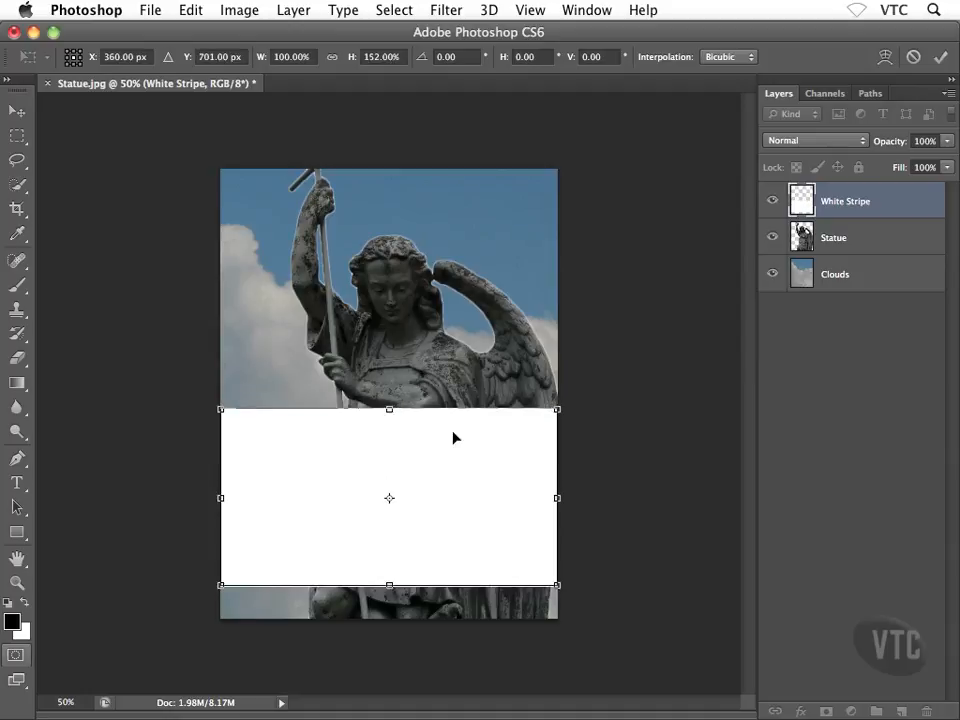
pyautogui.moveTo(391, 584); pyautogui.dragTo(452, 549)
pyautogui.moveTo(389, 527); pyautogui.dragTo(389, 458)
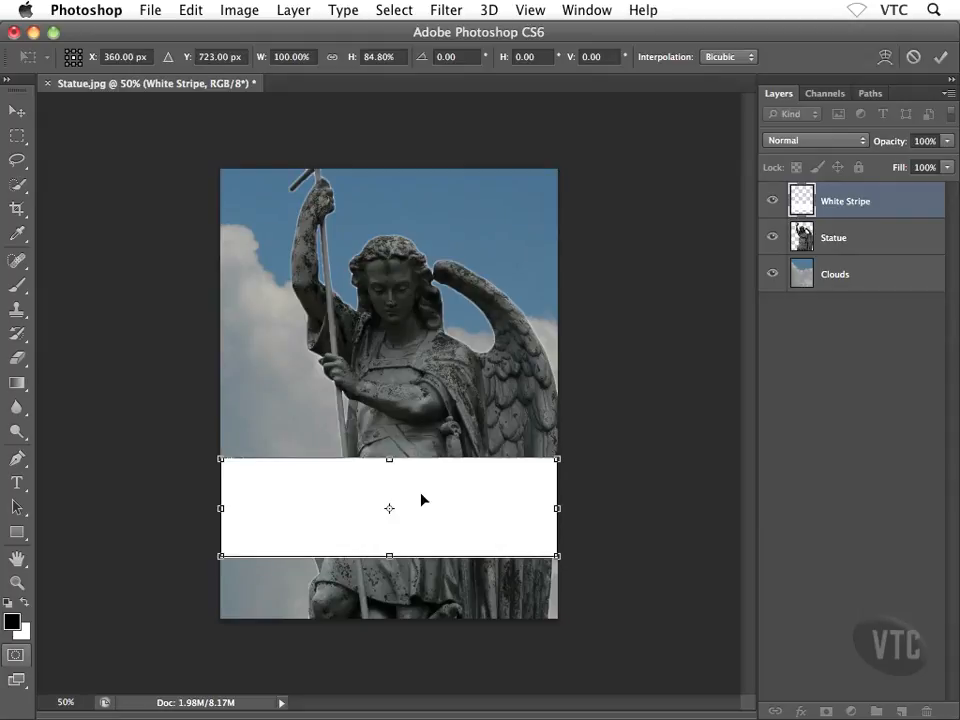
pyautogui.press('Return')
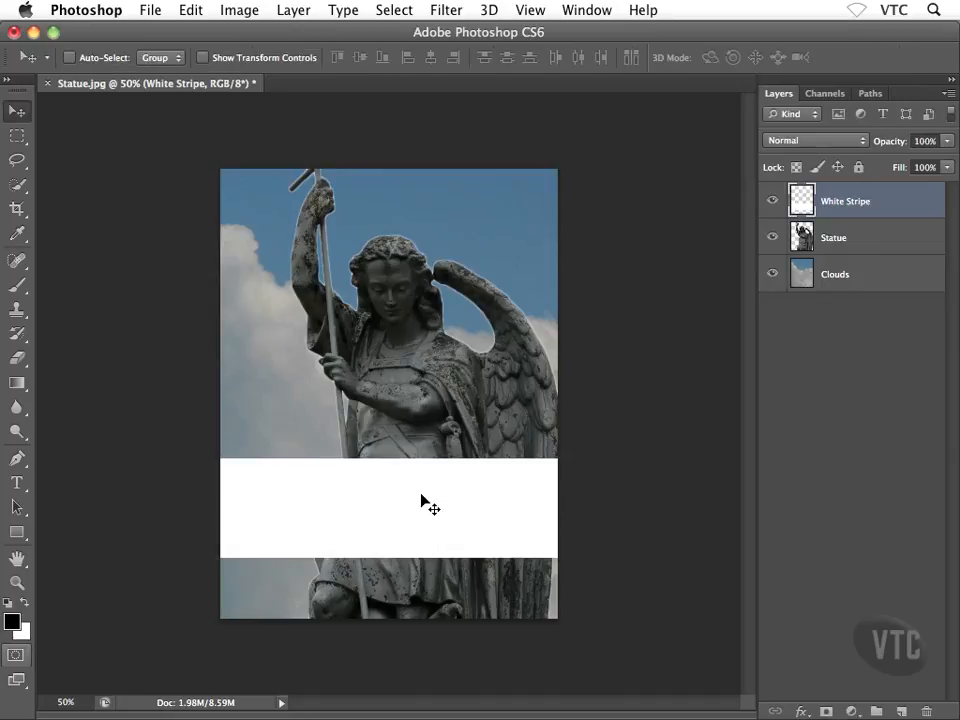
# - Nudge the white stripe straight down by about 45 px so it sits over the statue's lower robe
pyautogui.press('Down')
pyautogui.press('Down')
pyautogui.press('Down')
pyautogui.press('Down')
pyautogui.press('Down')
pyautogui.press('Down')
pyautogui.press('Down')
pyautogui.press('Down')
pyautogui.press('Down')
pyautogui.press('Down')
pyautogui.press('Down')
pyautogui.press('Down')
pyautogui.press('Down')
pyautogui.press('Down')
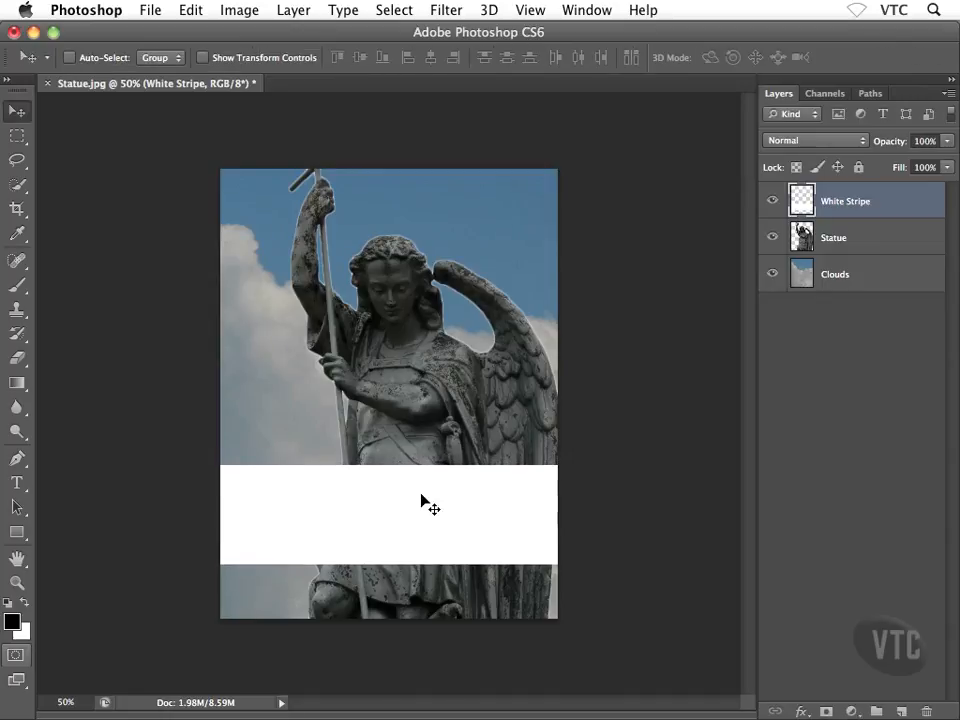
pyautogui.press('Down')
pyautogui.press('Down')
pyautogui.press('Down')
pyautogui.press('Down')
pyautogui.press('Down')
pyautogui.press('Down')
pyautogui.press('Down')
pyautogui.press('Down')
pyautogui.press('Down')
pyautogui.press('Down')
pyautogui.press('Down')
pyautogui.press('Down')
pyautogui.press('Down')
pyautogui.press('Down')
pyautogui.press('Down')
pyautogui.press('Down')
pyautogui.press('Down')
pyautogui.press('Down')
pyautogui.press('Down')
pyautogui.press('Down')
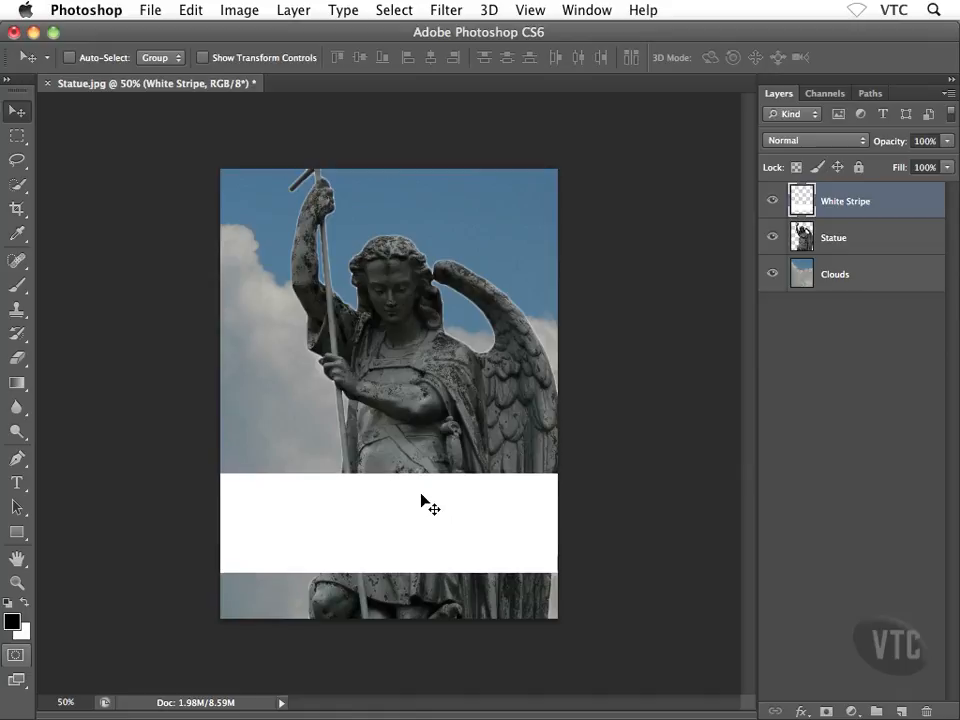
pyautogui.press('Down')
pyautogui.press('Down')
pyautogui.press('Down')
pyautogui.press('Down')
pyautogui.press('Down')
pyautogui.press('Down')
pyautogui.press('Down')
pyautogui.press('Down')
pyautogui.press('Down')
pyautogui.press('Down')
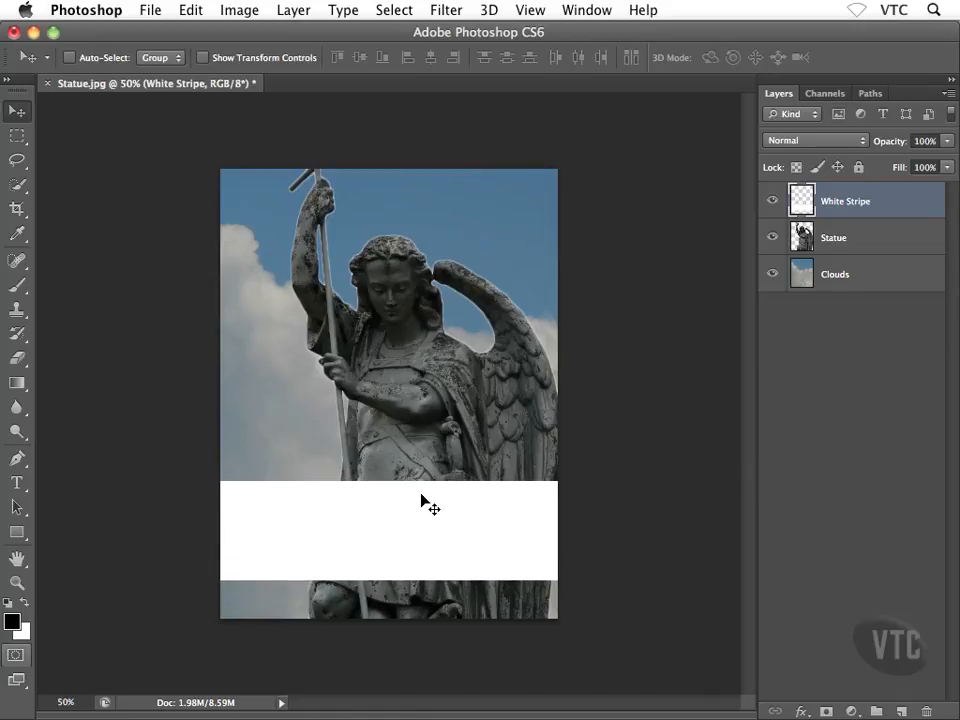